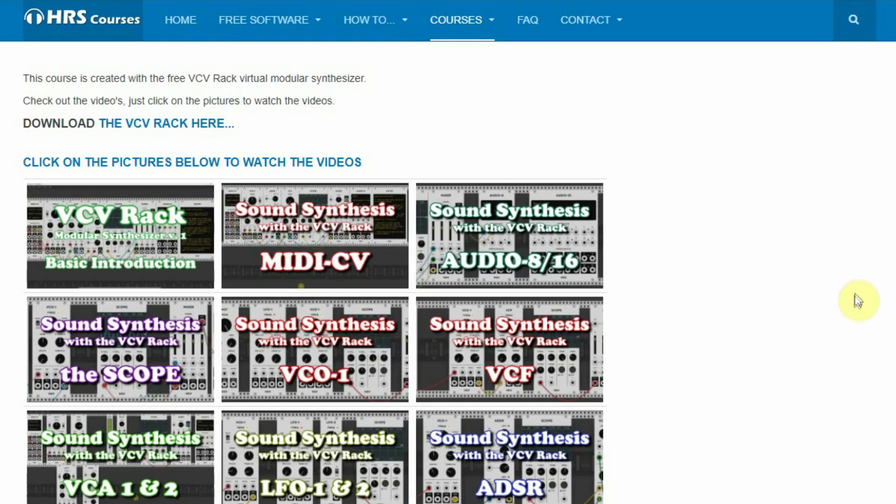
{"action": "scroll", "coordinate": [861, 290], "scroll_direction": "down", "scroll_amount": 3}
{"action": "scroll", "coordinate": [861, 290], "scroll_direction": "down", "scroll_amount": 3}
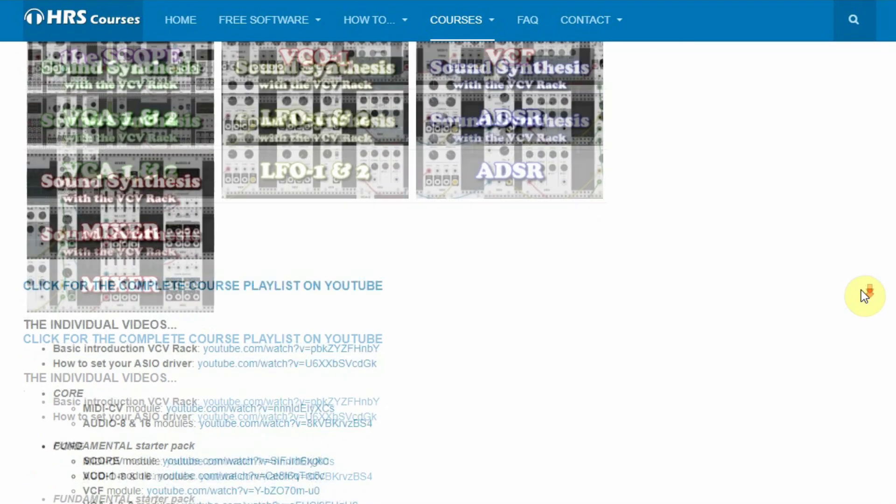
{"action": "scroll", "coordinate": [861, 290], "scroll_direction": "up", "scroll_amount": 3}
{"action": "scroll", "coordinate": [861, 297], "scroll_direction": "up", "scroll_amount": 5}
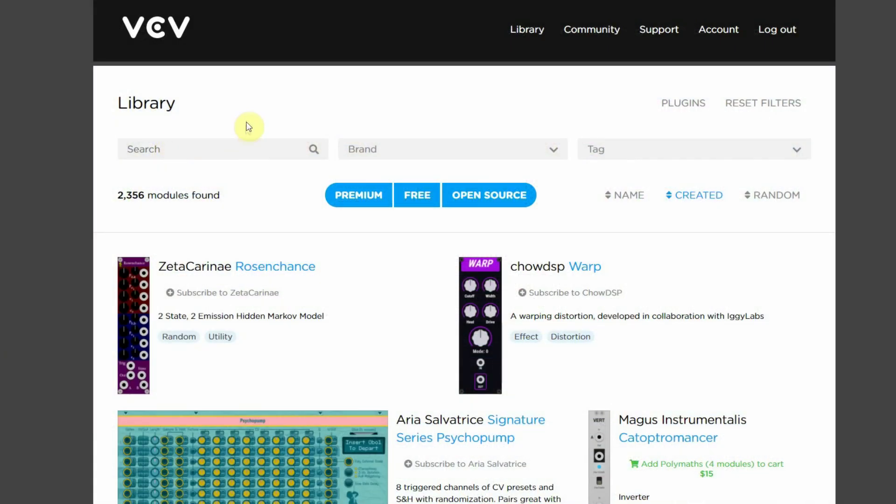
- Search the VCV Library for "Surge" and subscribe to the Surge for Rack plugin
{"action": "type", "text": "Surge"}
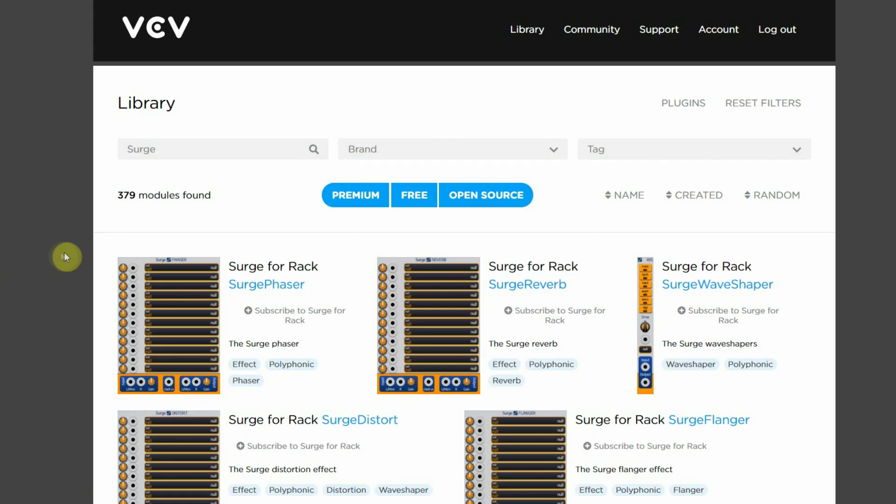
{"action": "scroll", "coordinate": [439, 308], "scroll_direction": "down", "scroll_amount": 3}
{"action": "scroll", "coordinate": [443, 314], "scroll_direction": "down", "scroll_amount": 3}
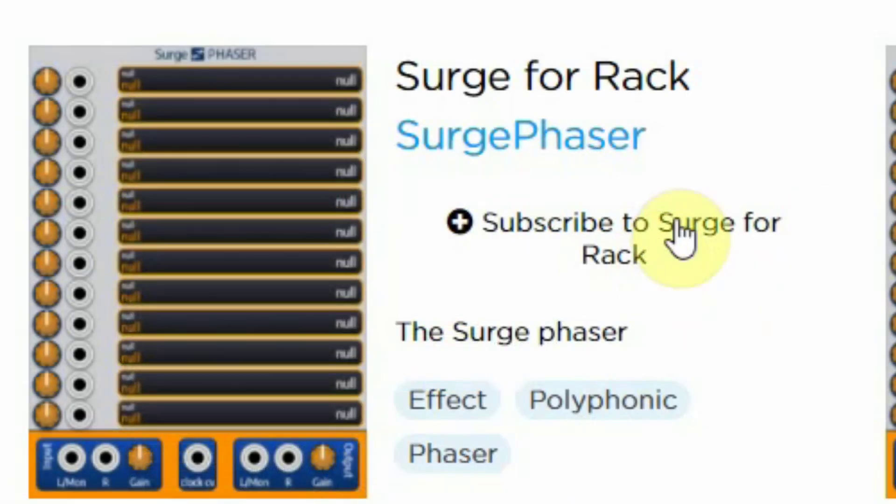
{"action": "left_click", "coordinate": [592, 243]}
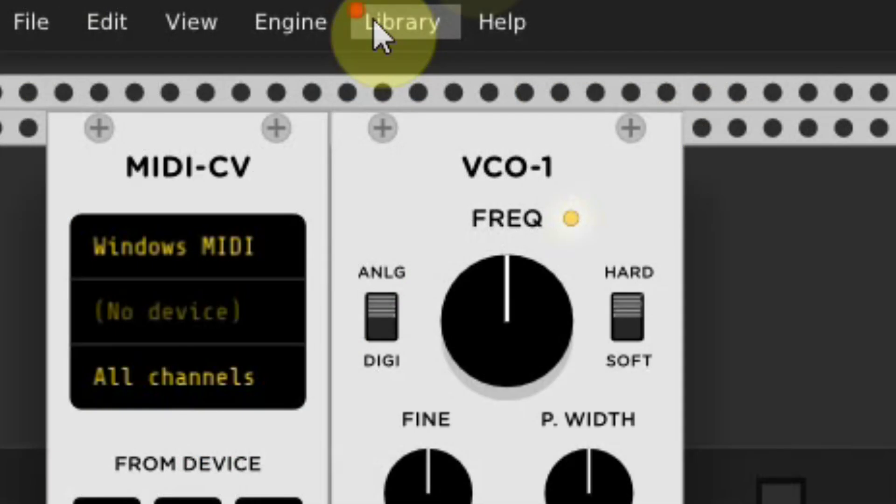
- Switch to VCV Rack, update all plugins to download Surge for Rack v1.7.1.2, and accept the relaunch
{"action": "left_click", "coordinate": [422, 28]}
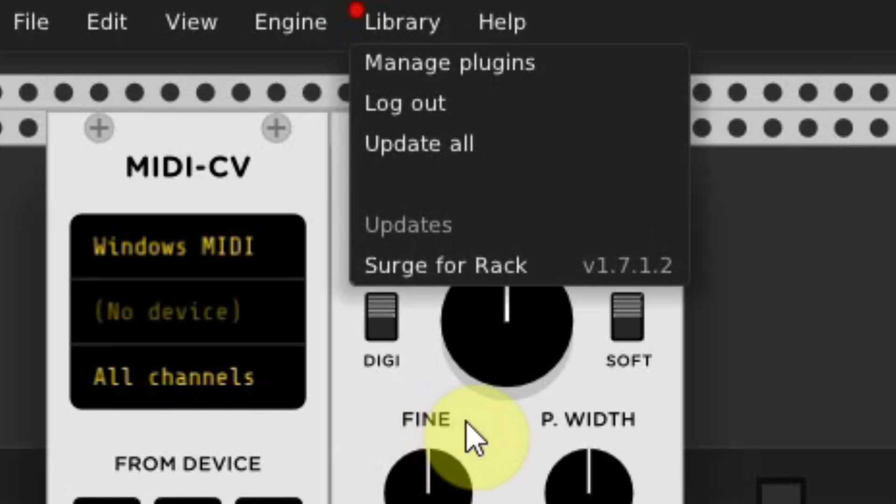
{"action": "left_click", "coordinate": [430, 144]}
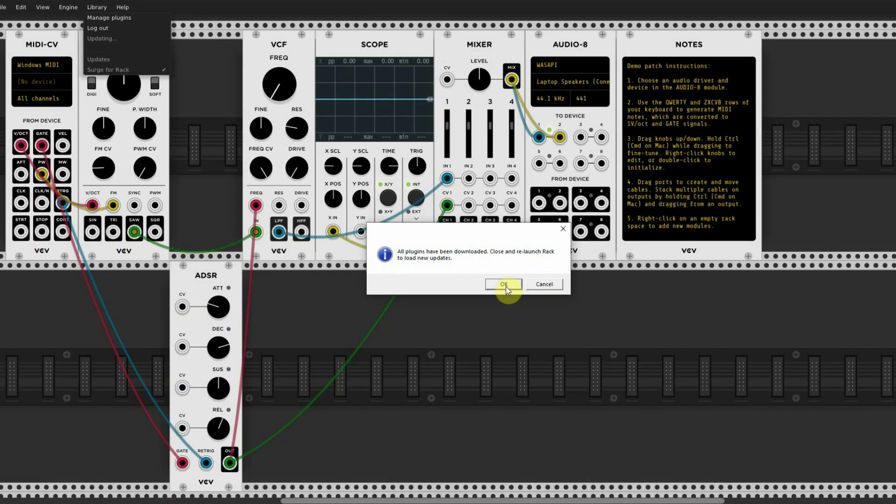
{"action": "left_click", "coordinate": [504, 284]}
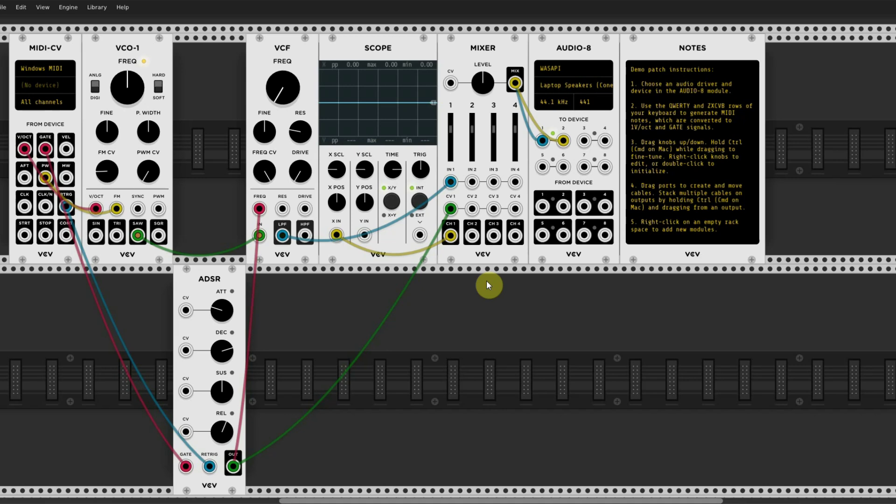
- Open the module browser from an empty rack space and filter it to the Surge for Rack brand
{"action": "right_click", "coordinate": [455, 339]}
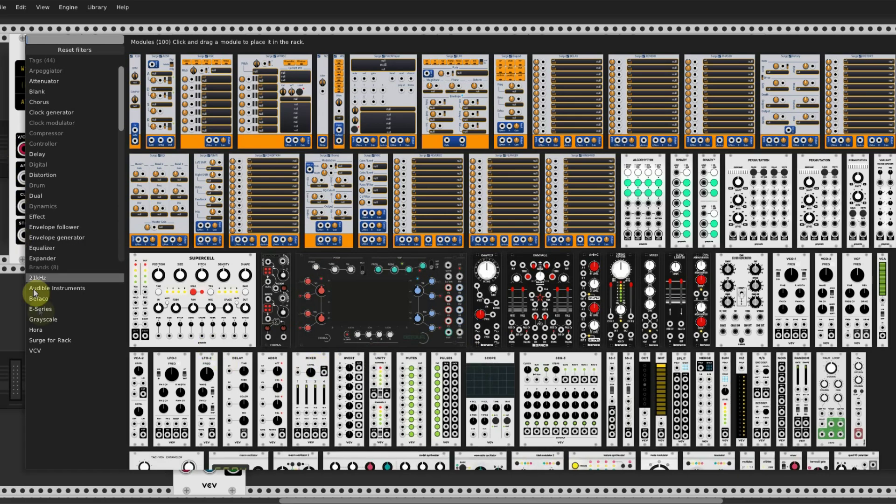
{"action": "left_click", "coordinate": [42, 337]}
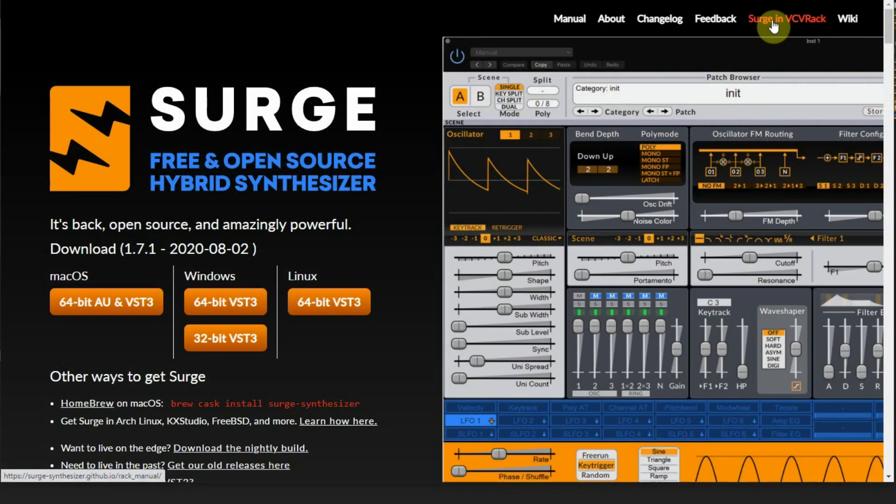
- Open the Surge in VCVRack manual on the Surge website and read through its overview and common design elements
{"action": "left_click", "coordinate": [767, 24]}
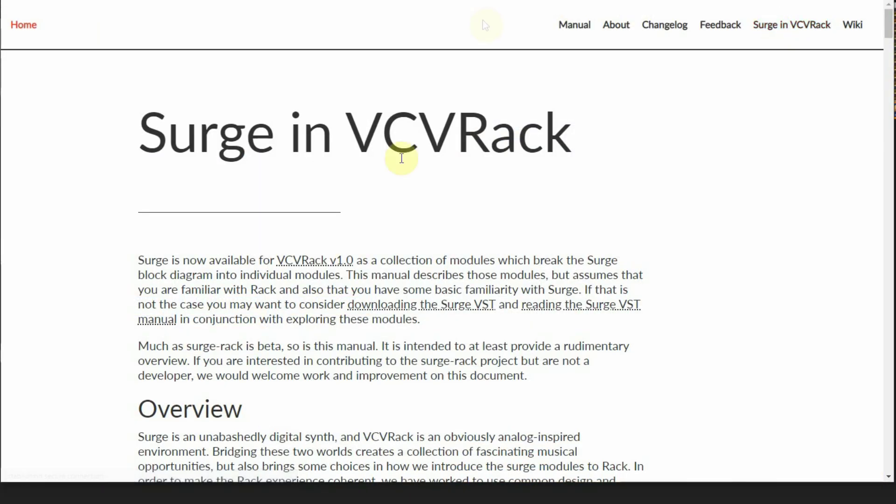
{"action": "scroll", "coordinate": [401, 159], "scroll_direction": "down", "scroll_amount": 5}
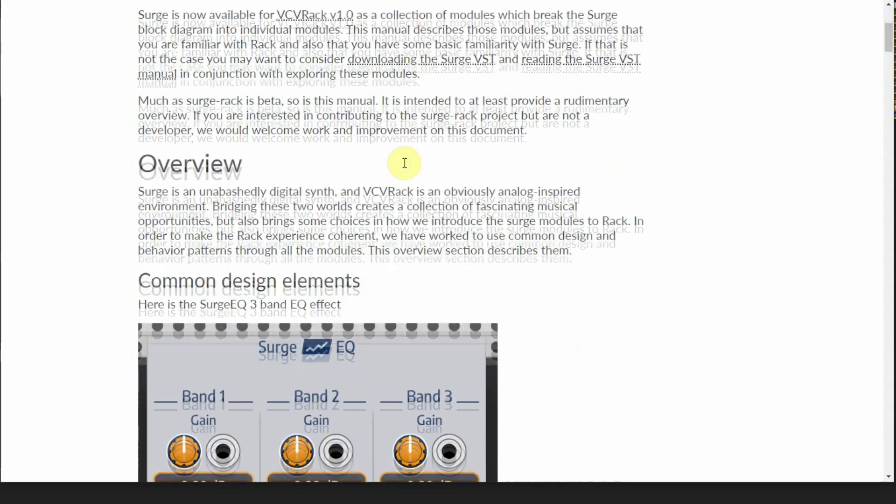
{"action": "scroll", "coordinate": [404, 163], "scroll_direction": "down", "scroll_amount": 13}
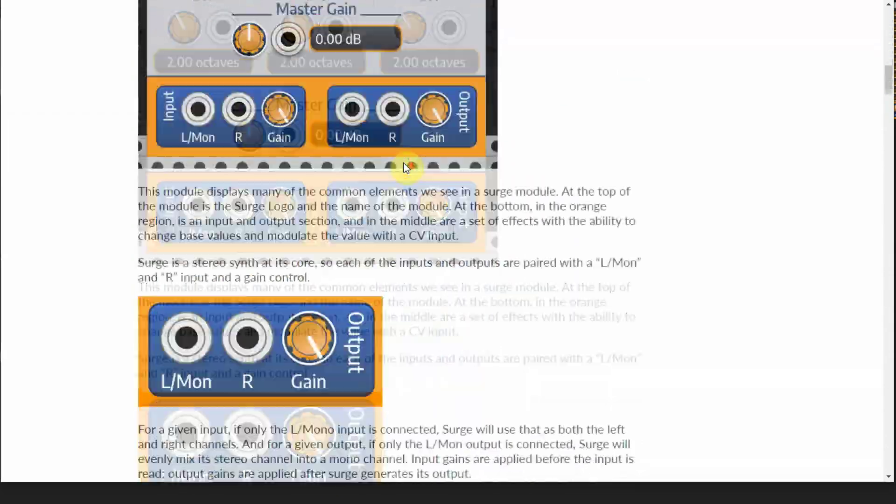
{"action": "scroll", "coordinate": [406, 167], "scroll_direction": "down", "scroll_amount": 19}
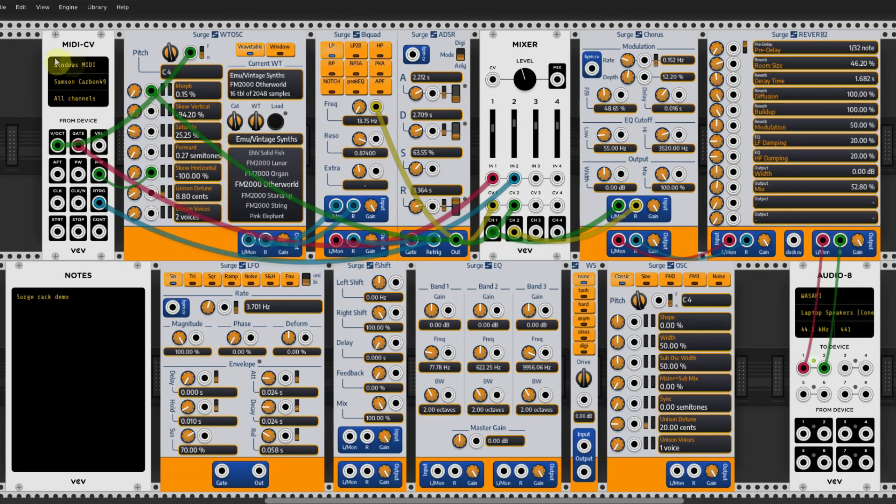
- Reduce the patch's cable opacity to 30.8%
{"action": "left_click", "coordinate": [43, 7]}
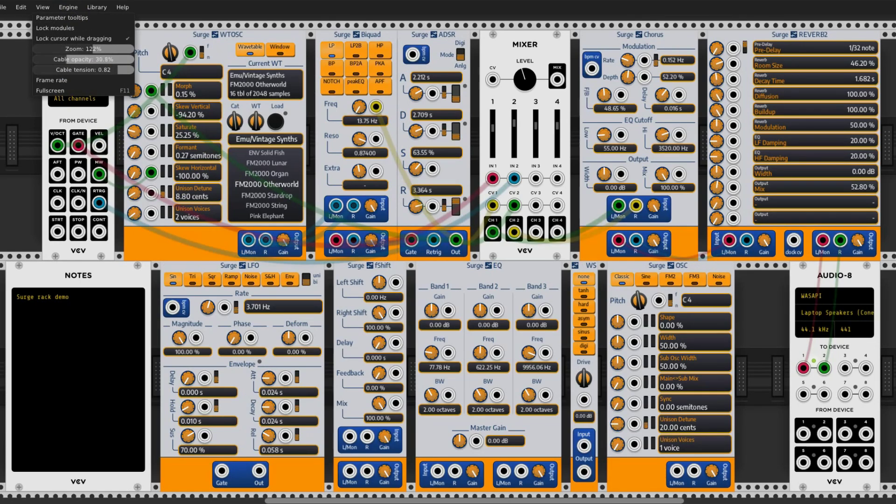
{"action": "left_click", "coordinate": [199, 10]}
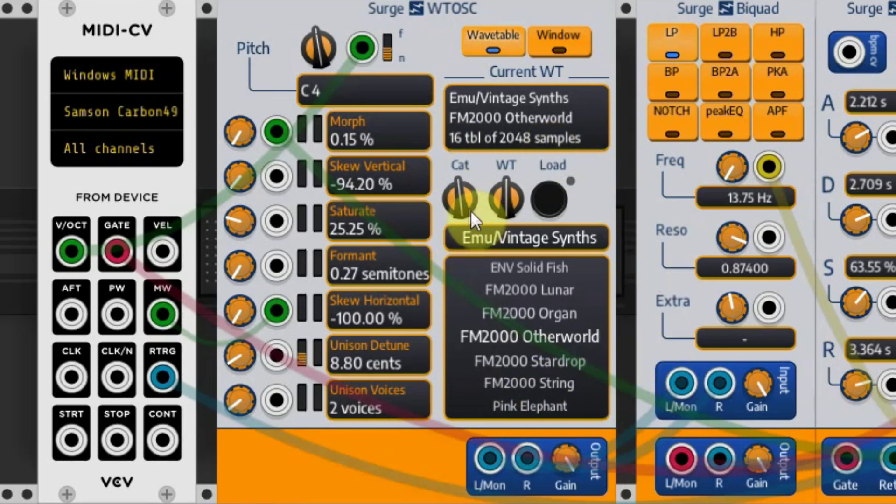
- Load the Emu/Percussion ENV E Piano wavetable into WTOSC and set Morph to 14.70 % and Skew Vertical to -84.00 %
{"action": "left_click_drag", "start_coordinate": [461, 189], "coordinate": [508, 214]}
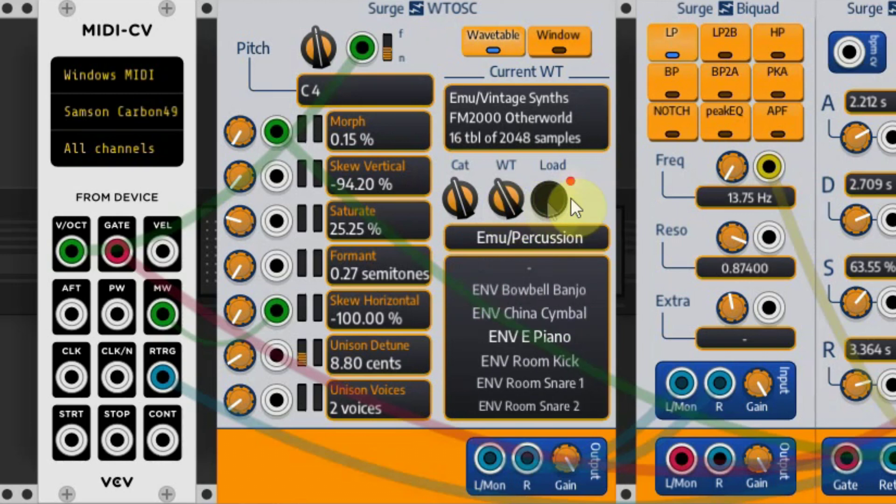
{"action": "left_click", "coordinate": [549, 200]}
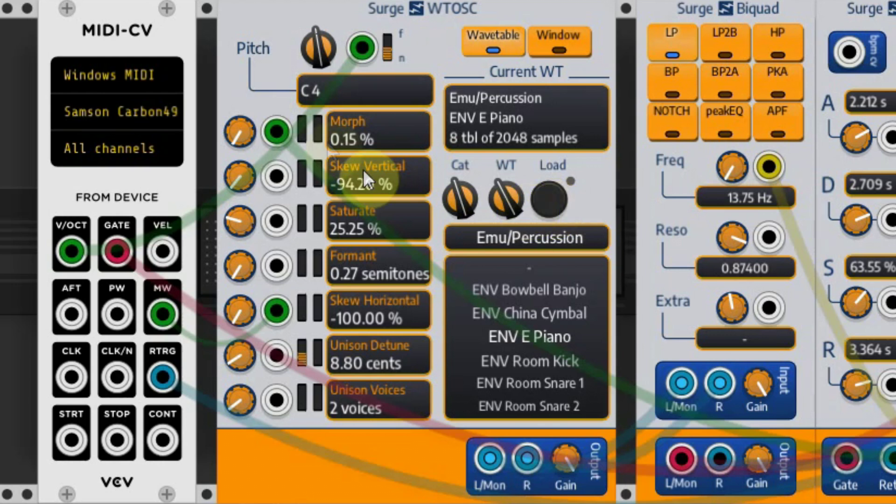
{"action": "mouse_move", "coordinate": [237, 135]}
{"action": "left_mouse_down"}
{"action": "mouse_move", "coordinate": [236, 121]}
{"action": "mouse_move", "coordinate": [242, 149]}
{"action": "left_mouse_up"}
{"action": "mouse_move", "coordinate": [239, 183]}
{"action": "left_mouse_down"}
{"action": "mouse_move", "coordinate": [239, 169]}
{"action": "mouse_move", "coordinate": [239, 177]}
{"action": "left_mouse_up"}
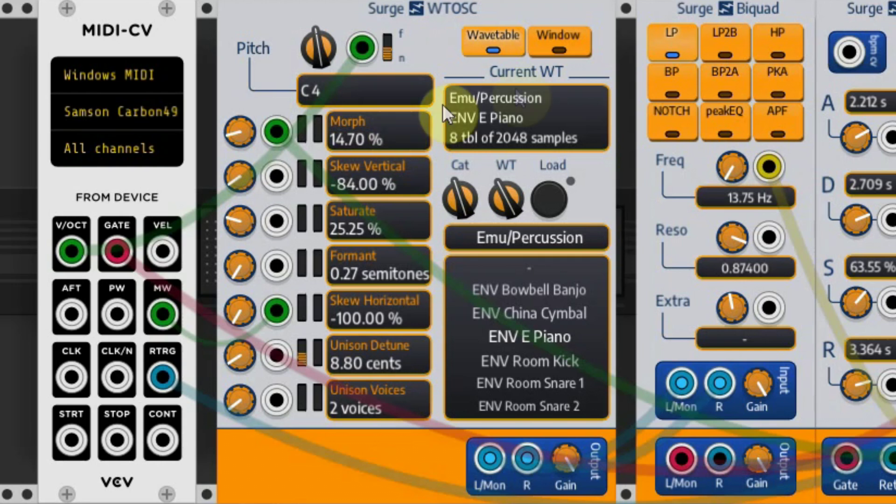
- Compare WTOSC's Wavetable and Window modes, choose Window, and set Formant to -13.32 semitones with a Triangle window
{"action": "left_click", "coordinate": [576, 49]}
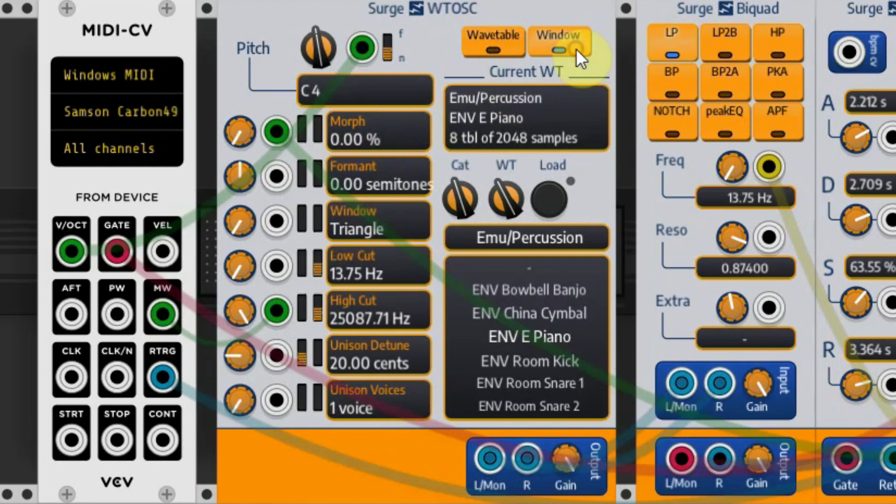
{"action": "left_click", "coordinate": [489, 34]}
{"action": "left_click", "coordinate": [551, 42]}
{"action": "left_click_drag", "start_coordinate": [231, 174], "coordinate": [231, 219]}
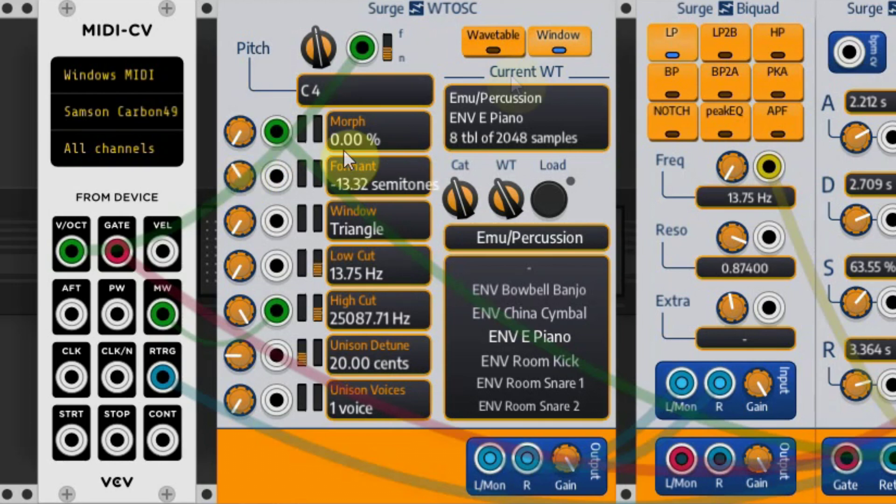
{"action": "left_click", "coordinate": [494, 42]}
{"action": "left_click", "coordinate": [555, 40]}
{"action": "mouse_move", "coordinate": [238, 223]}
{"action": "left_mouse_down"}
{"action": "mouse_move", "coordinate": [238, 204]}
{"action": "mouse_move", "coordinate": [238, 219]}
{"action": "left_mouse_up"}
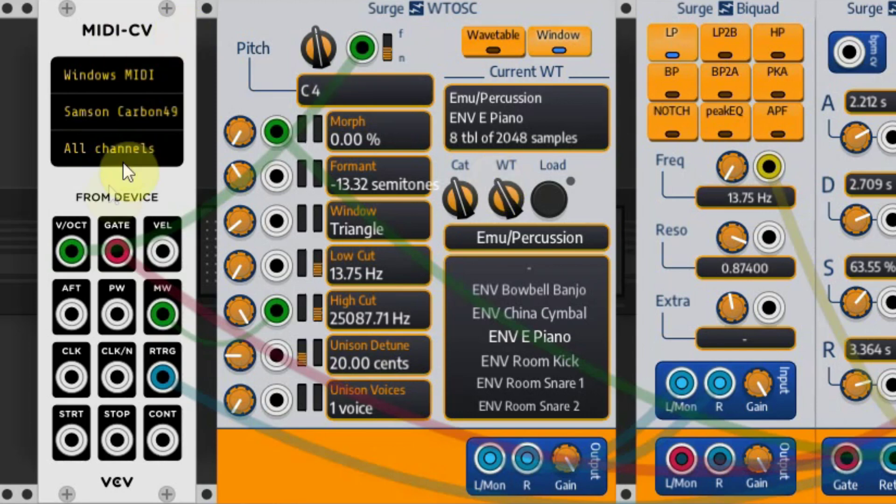
- Set the MIDI-CV module's polyphony channels to 10
{"action": "right_click", "coordinate": [99, 200]}
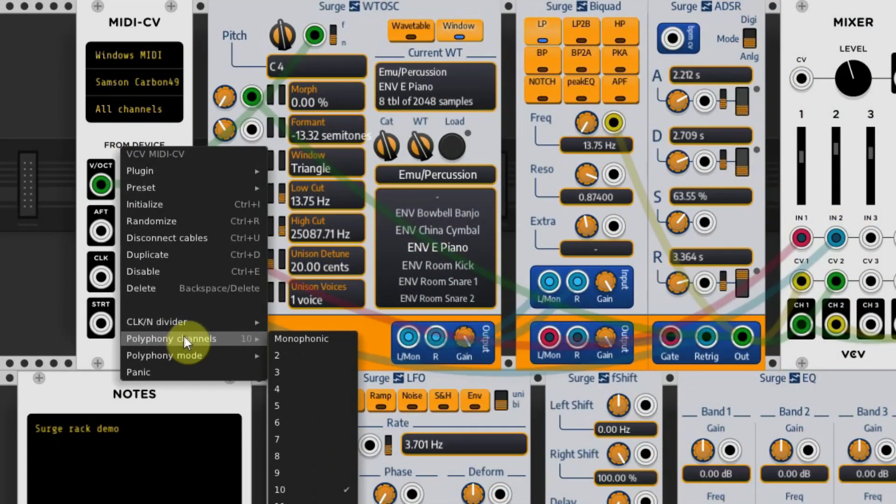
{"action": "mouse_move", "coordinate": [278, 484]}
{"action": "mouse_move", "coordinate": [261, 340]}
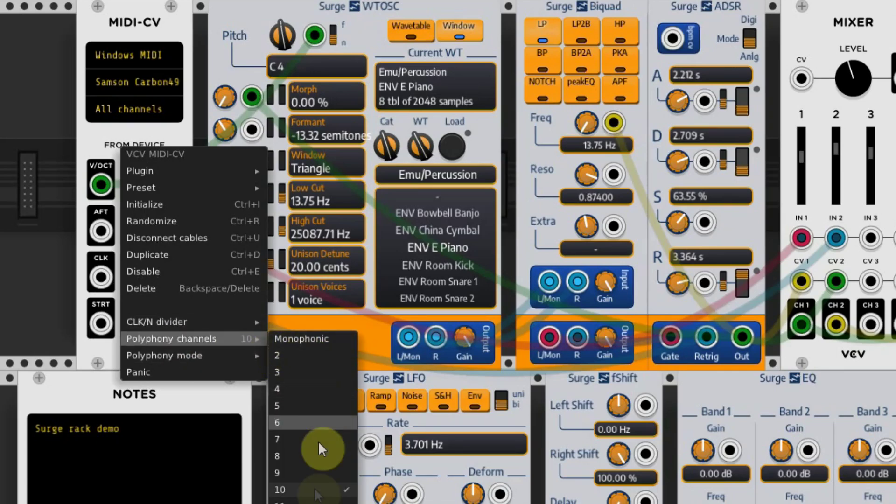
{"action": "left_click", "coordinate": [323, 490]}
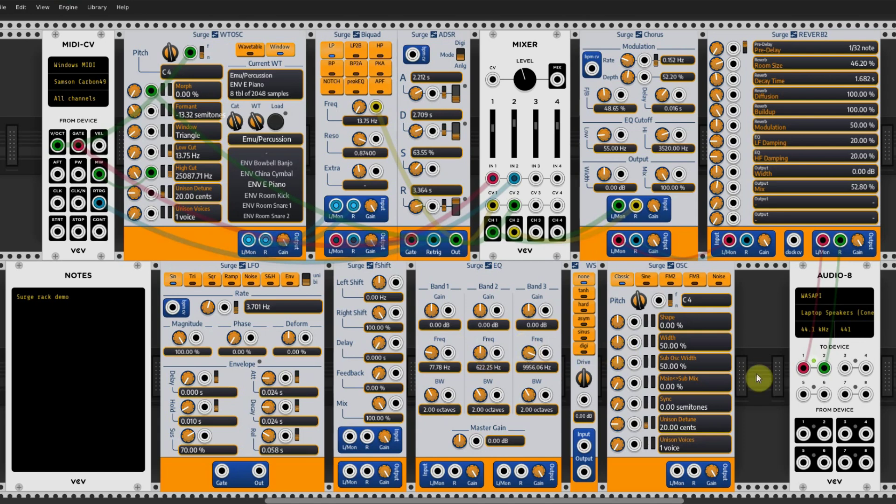
- Open the module browser from the empty rack space beside the AUDIO-8 module
{"action": "right_click", "coordinate": [755, 345]}
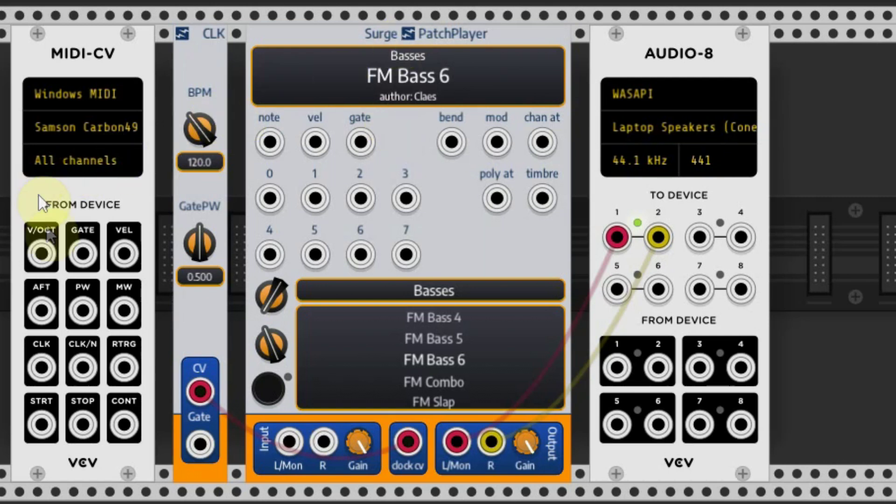
- Patch MIDI-CV's V/OCT, VEL, GATE, PW and MW outputs to PatchPlayer's note, vel, gate, bend and mod inputs
{"action": "left_click_drag", "start_coordinate": [41, 254], "coordinate": [269, 148]}
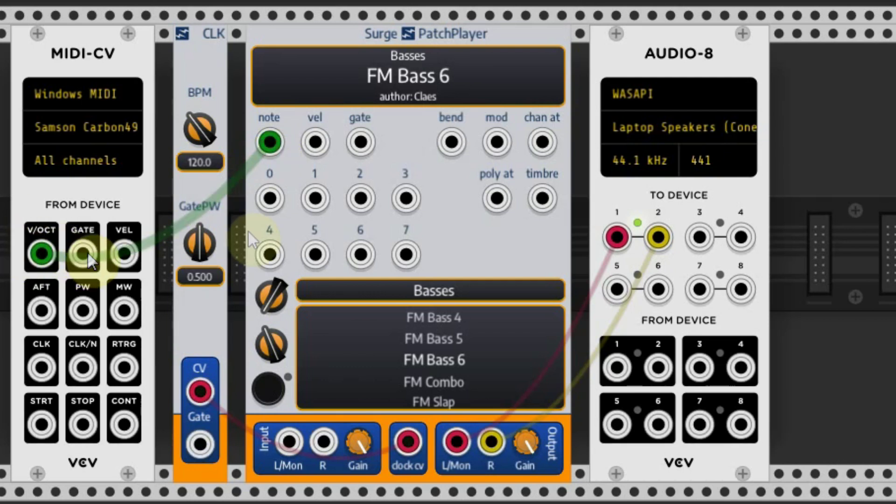
{"action": "left_click_drag", "start_coordinate": [315, 142], "coordinate": [123, 253]}
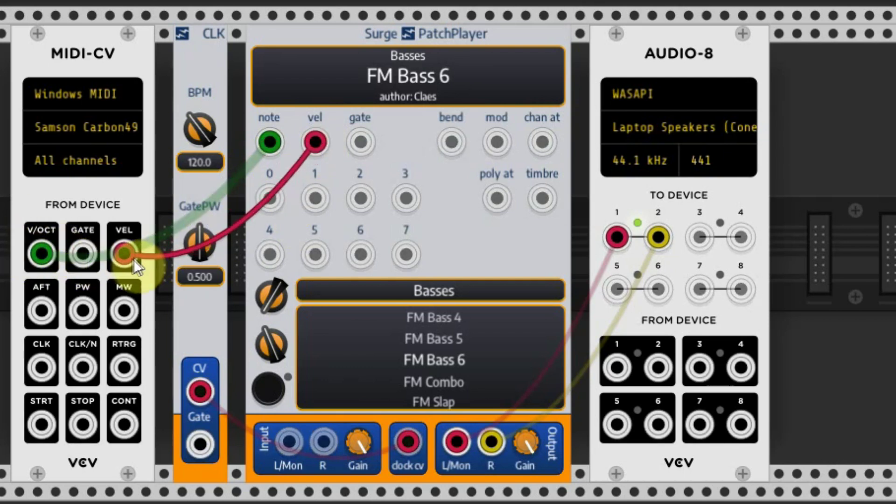
{"action": "left_click_drag", "start_coordinate": [360, 142], "coordinate": [83, 253]}
{"action": "left_click_drag", "start_coordinate": [451, 141], "coordinate": [83, 311]}
{"action": "left_click_drag", "start_coordinate": [497, 142], "coordinate": [123, 310]}
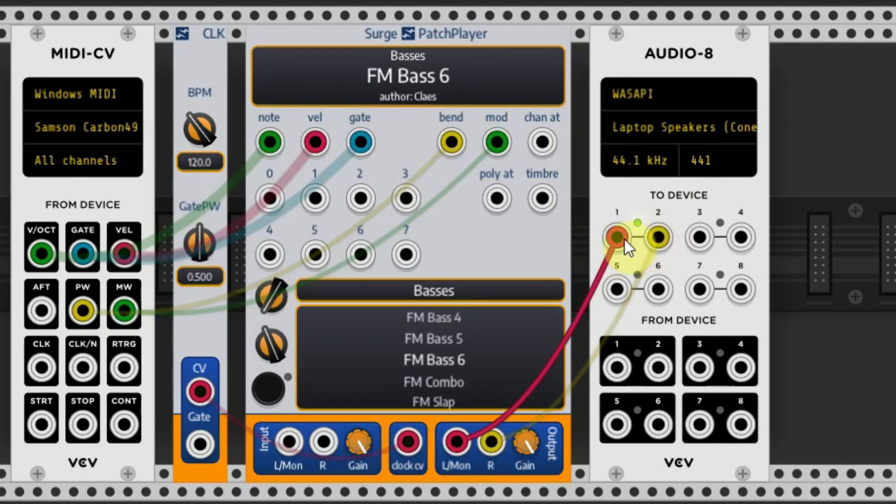
{"action": "left_click", "coordinate": [198, 328]}
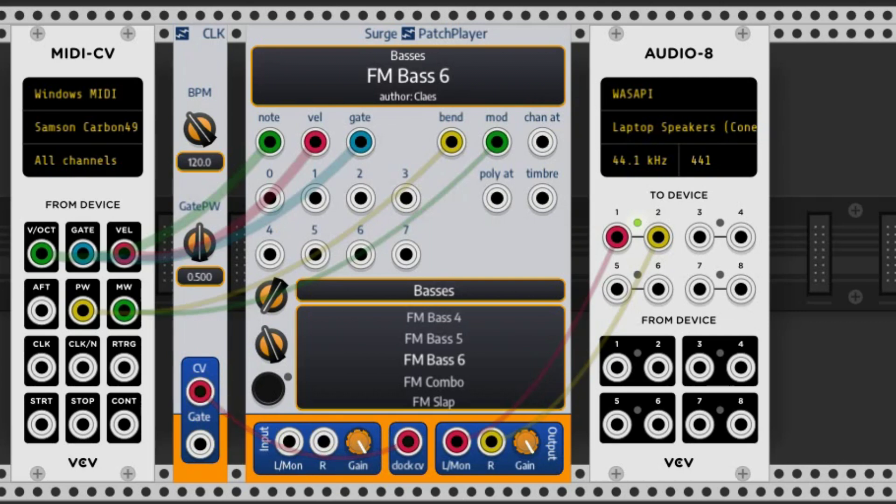
- Load the MW Pulsating patch from the Pads category into the Surge PatchPlayer
{"action": "left_click_drag", "start_coordinate": [264, 301], "coordinate": [264, 280]}
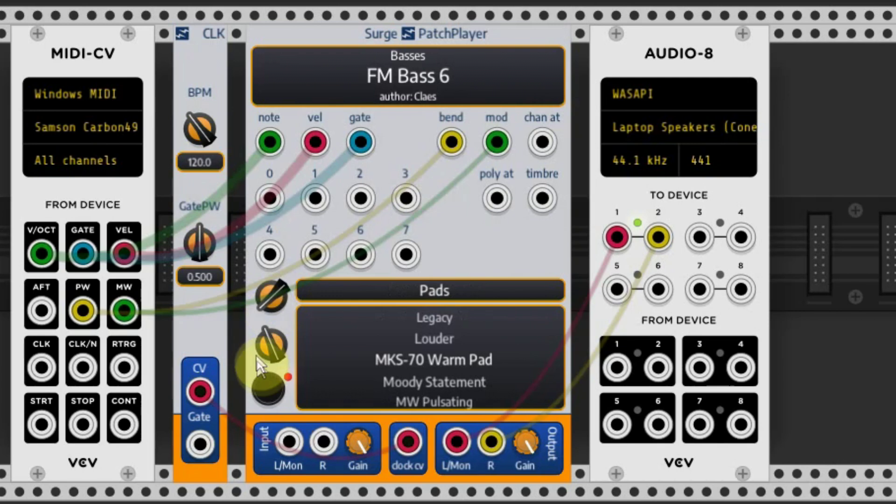
{"action": "left_click_drag", "start_coordinate": [270, 345], "coordinate": [271, 339]}
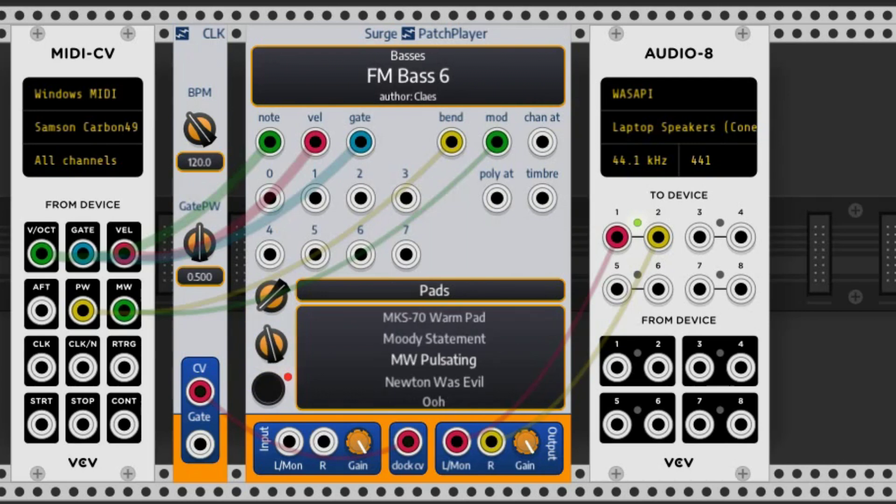
{"action": "left_click", "coordinate": [269, 389]}
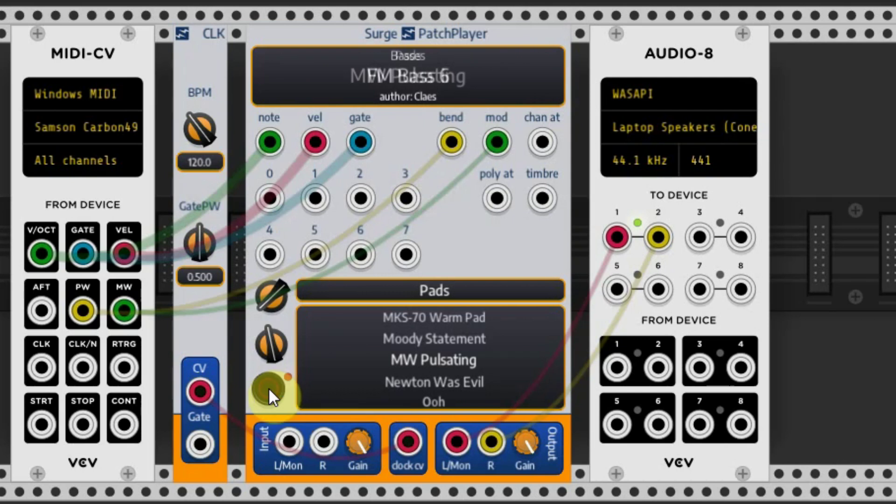
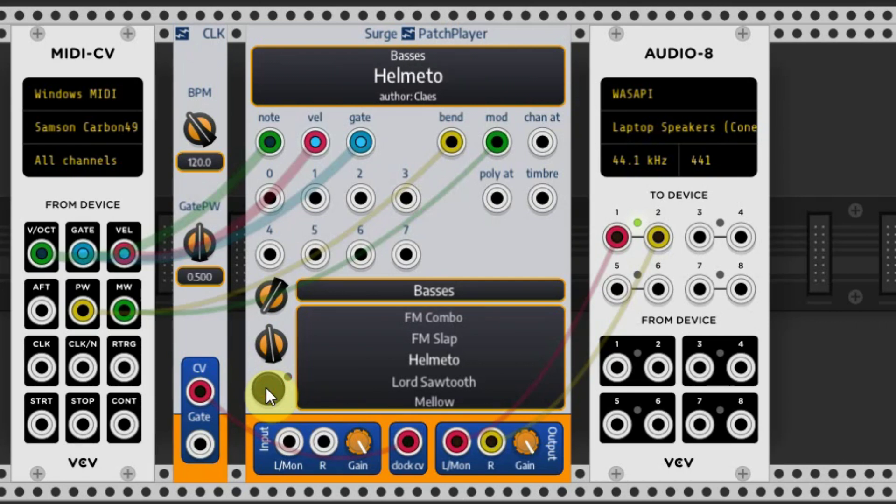
- Load the Bass 4 patch from the Basses category into the Surge PatchPlayer
{"action": "left_click_drag", "start_coordinate": [271, 357], "coordinate": [273, 350]}
{"action": "left_click", "coordinate": [270, 392]}
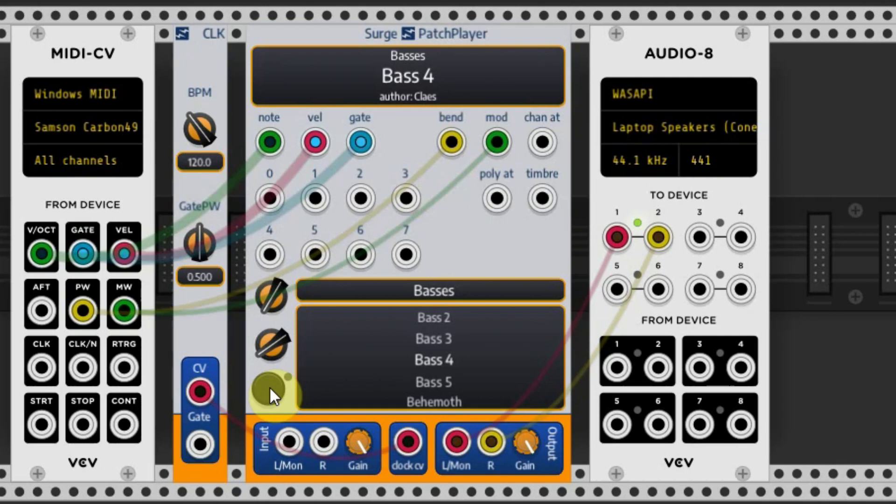
- Load the Behemoth patch from the Basses category into PatchPlayer, followed by the Evil Sucker Seq patch from the FX category
{"action": "left_click_drag", "start_coordinate": [272, 396], "coordinate": [276, 413]}
{"action": "left_click", "coordinate": [269, 395]}
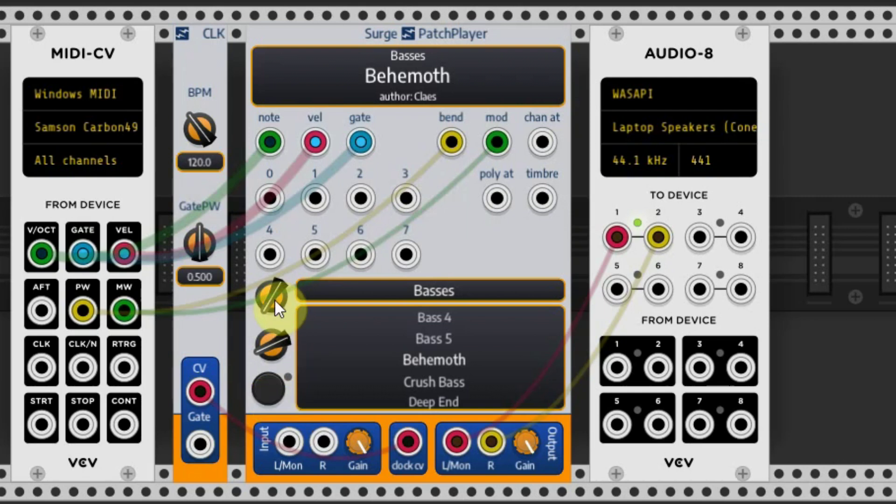
{"action": "left_click_drag", "start_coordinate": [270, 298], "coordinate": [270, 276]}
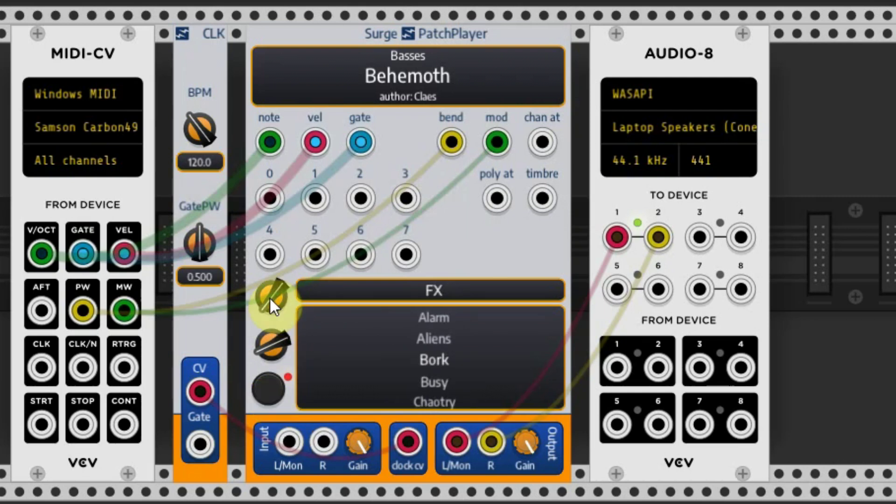
{"action": "left_click", "coordinate": [268, 389]}
{"action": "left_click", "coordinate": [268, 388]}
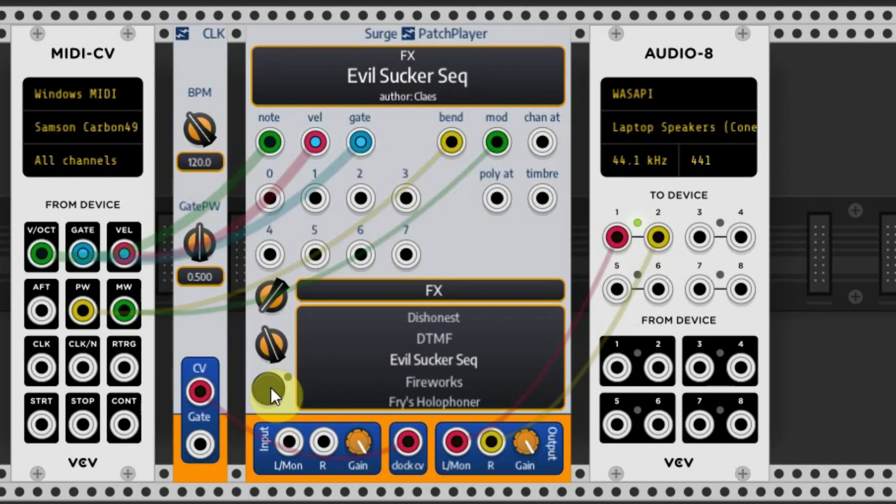
- Set the CLK module's tempo to 180.4 BPM and load the Fireworks patch from the FX category into PatchPlayer
{"action": "mouse_move", "coordinate": [199, 129]}
{"action": "left_mouse_down"}
{"action": "mouse_move", "coordinate": [200, 84]}
{"action": "mouse_move", "coordinate": [204, 154]}
{"action": "mouse_move", "coordinate": [203, 126]}
{"action": "mouse_move", "coordinate": [197, 138]}
{"action": "left_mouse_up"}
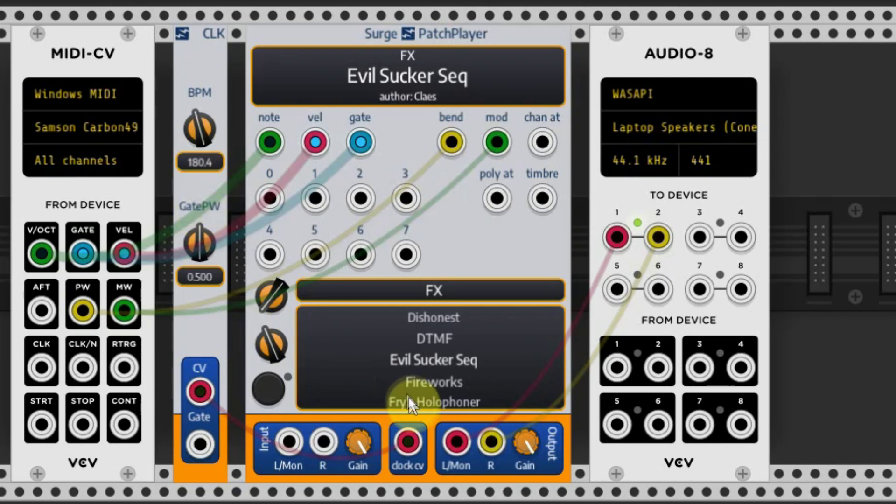
{"action": "left_click_drag", "start_coordinate": [271, 345], "coordinate": [271, 351]}
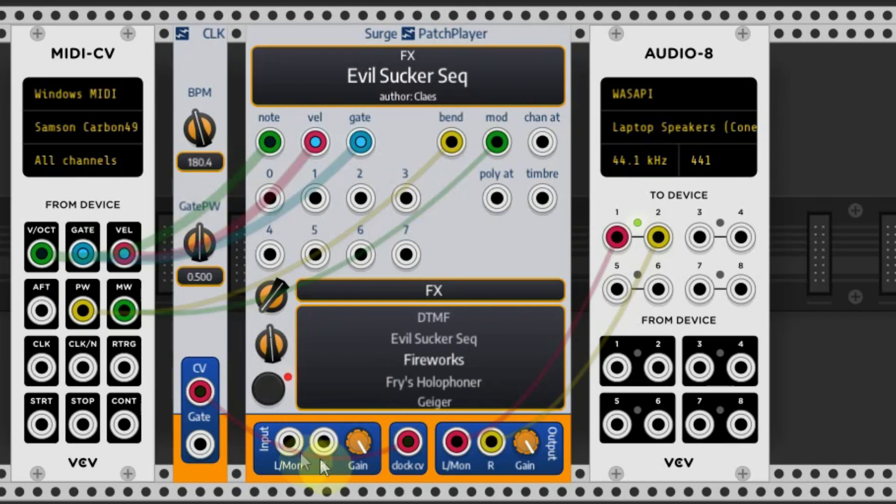
{"action": "left_click", "coordinate": [270, 390]}
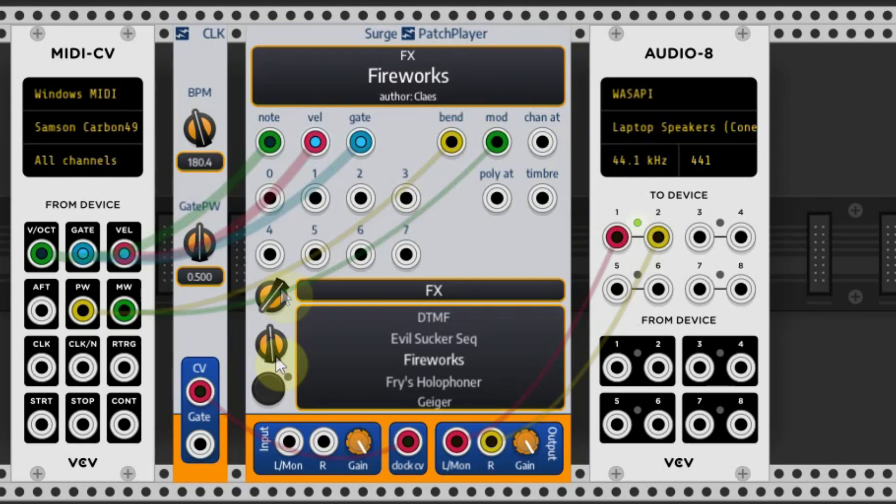
- Load the Mundane patch from the Leads category into PatchPlayer, followed by the Octave Dodger patch from the same category
{"action": "left_click_drag", "start_coordinate": [269, 309], "coordinate": [269, 293]}
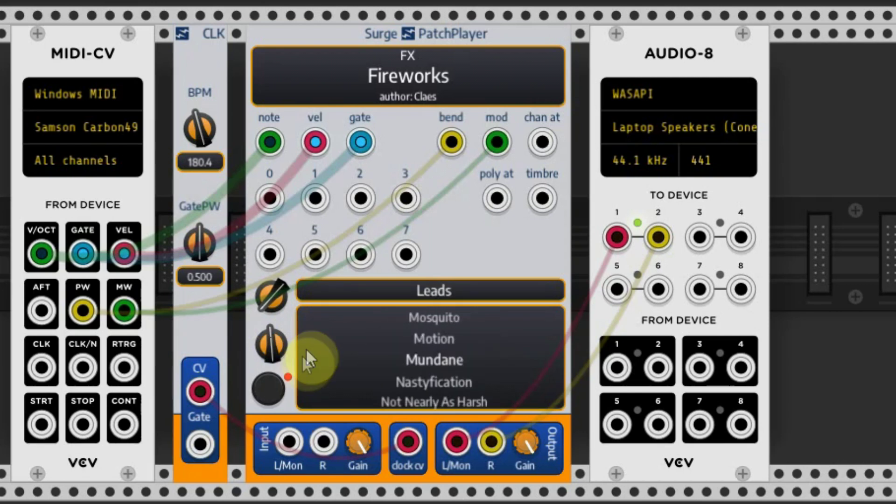
{"action": "left_click", "coordinate": [268, 391]}
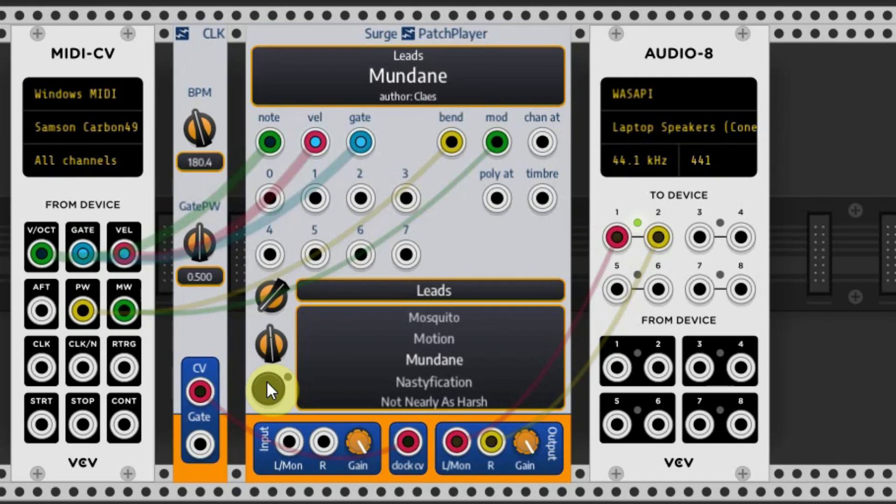
{"action": "left_click_drag", "start_coordinate": [270, 347], "coordinate": [271, 340]}
{"action": "left_click", "coordinate": [278, 384]}
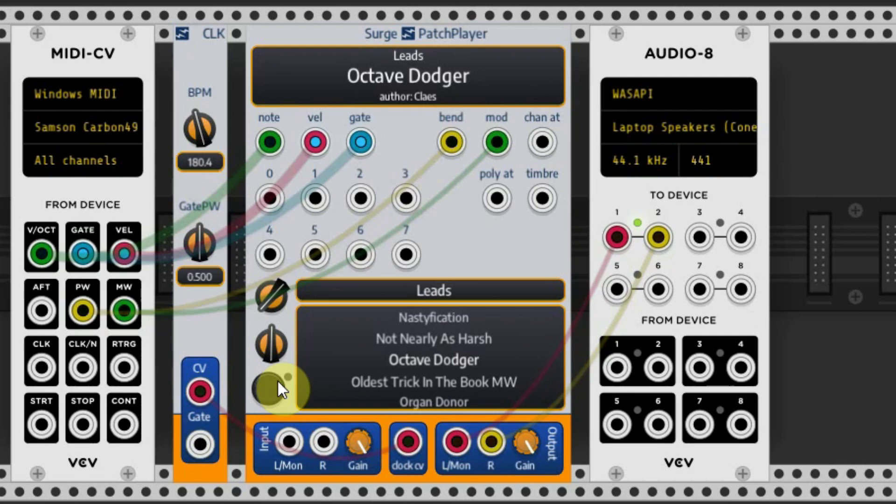
- Load the Oldest Trick In The Book MW patch from Leads, followed by Rhythm Delay 110 BPM from the Bluelight/Pads category
{"action": "left_click", "coordinate": [277, 380]}
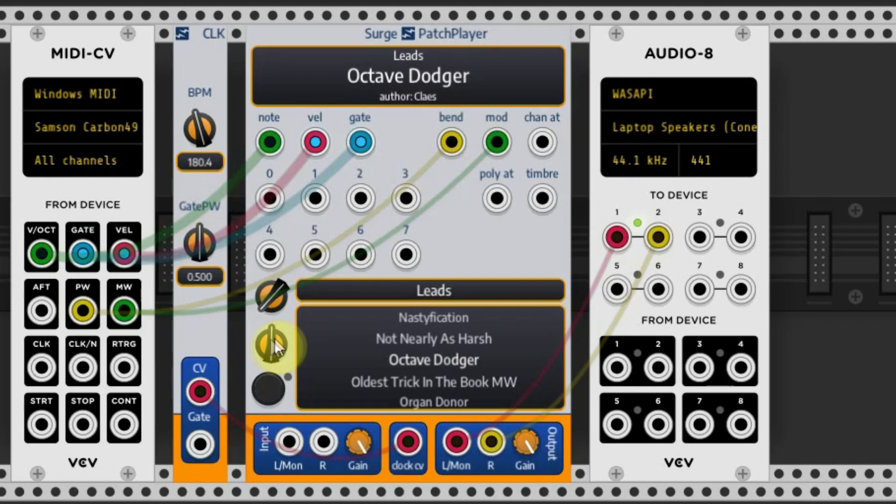
{"action": "left_click", "coordinate": [273, 392]}
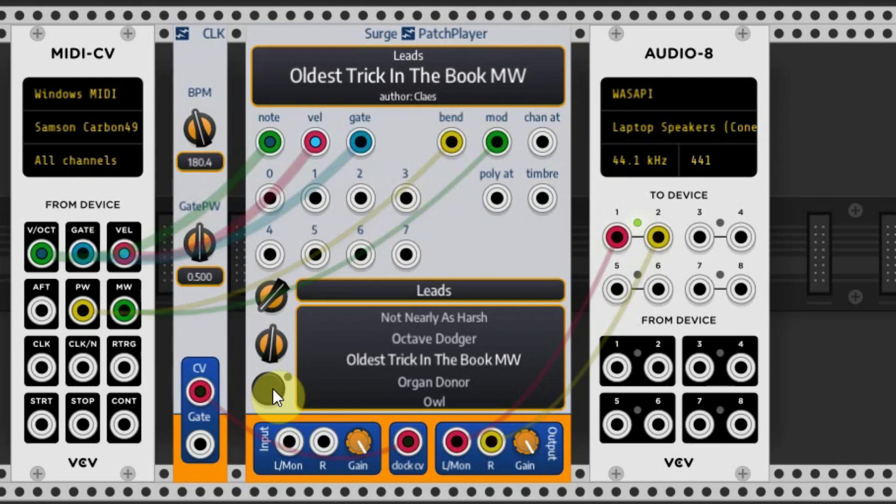
{"action": "left_click_drag", "start_coordinate": [275, 297], "coordinate": [266, 396]}
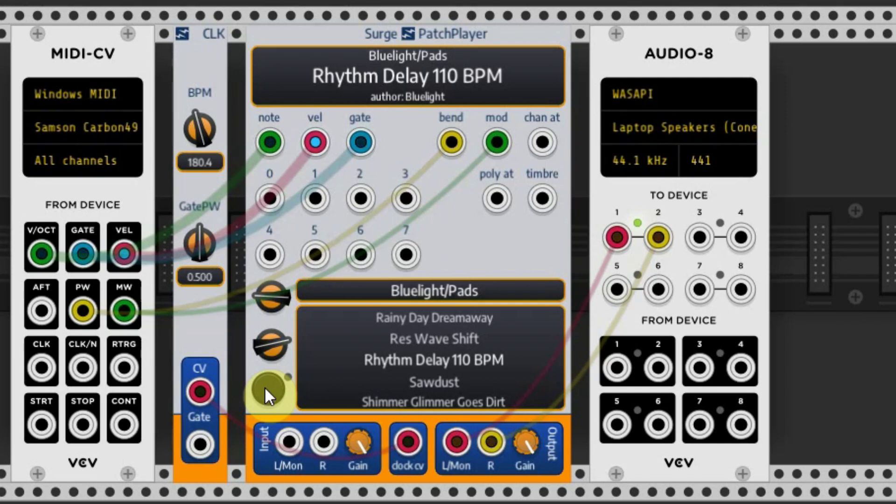
- Load the Juno patch from the Bluelight/Pads category into PatchPlayer, followed by the Mid Key Squeal patch from the same category
{"action": "left_click_drag", "start_coordinate": [267, 358], "coordinate": [275, 400]}
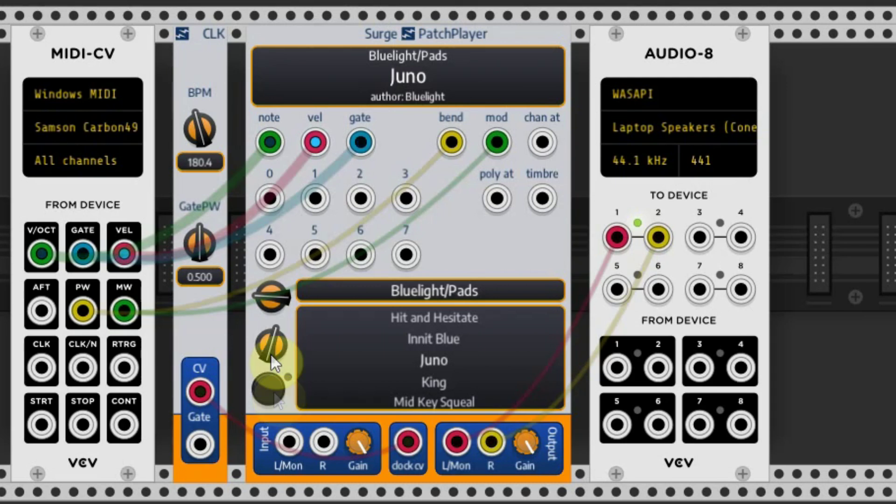
{"action": "left_click_drag", "start_coordinate": [271, 346], "coordinate": [271, 332]}
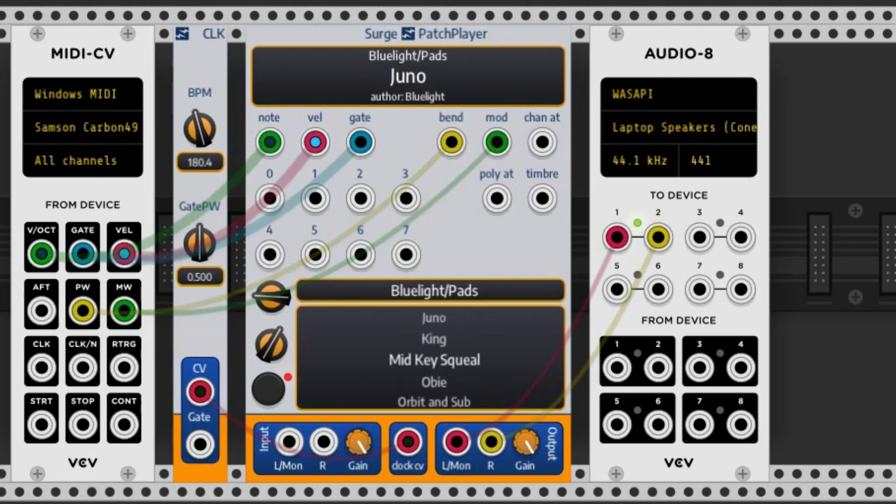
{"action": "left_click", "coordinate": [270, 387]}
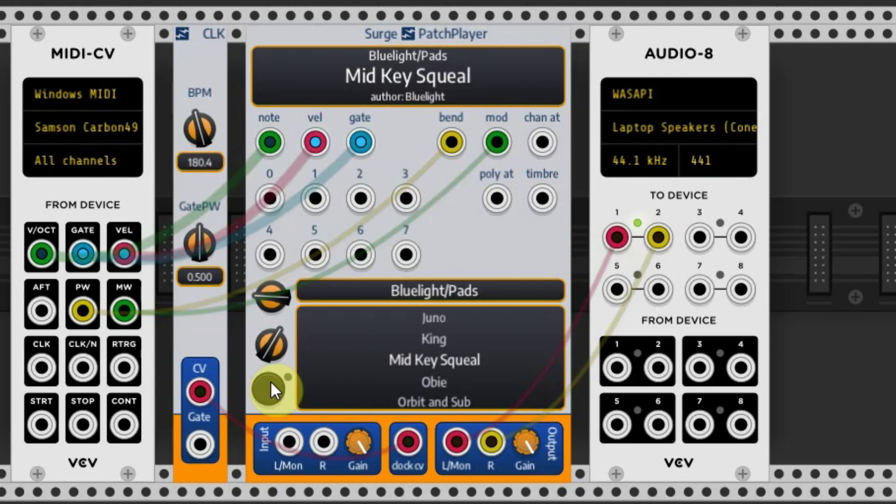
- Load the Freedom Message patch from another artist's Pads category into the Surge PatchPlayer
{"action": "left_click_drag", "start_coordinate": [270, 294], "coordinate": [271, 271]}
{"action": "left_click", "coordinate": [268, 389]}
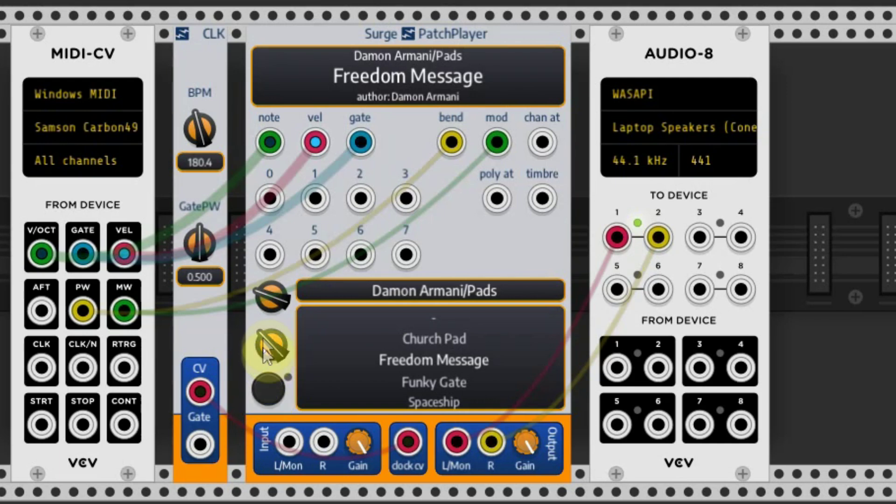
{"action": "left_click_drag", "start_coordinate": [271, 297], "coordinate": [271, 289]}
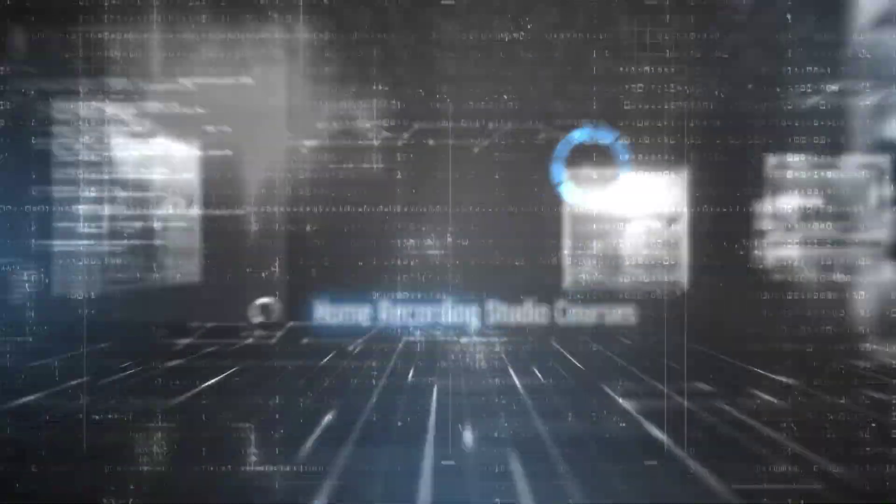